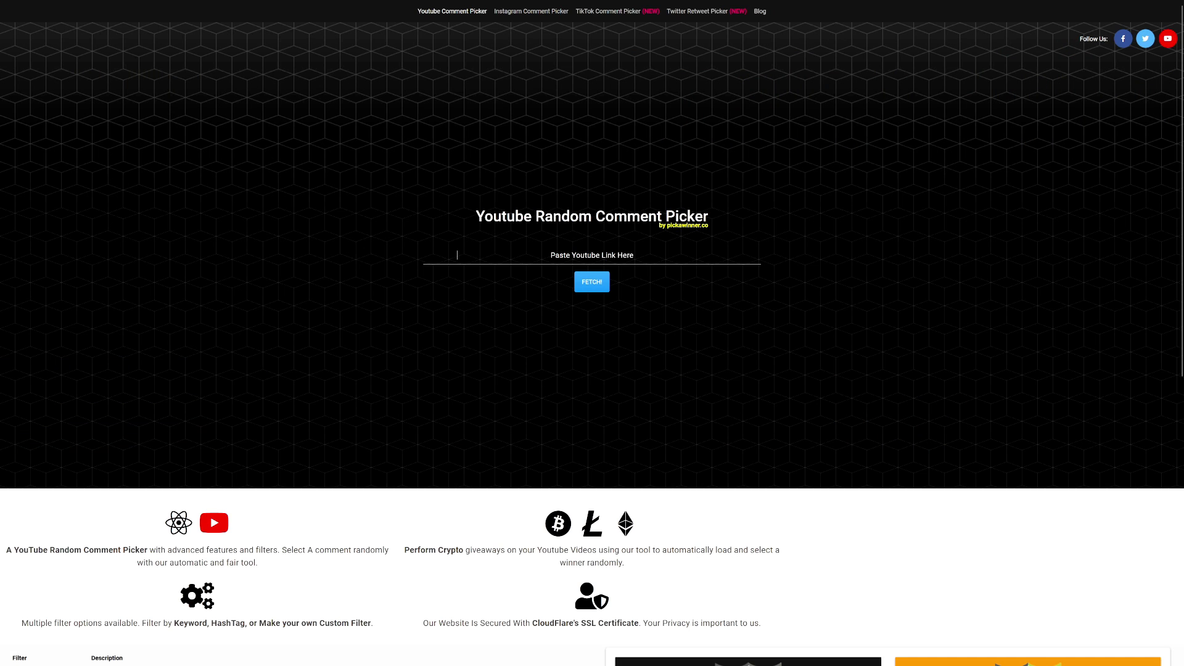
Paste the YouTube video link, fetch its 92 comments and draw a random winning comment.
click(592, 254)
text(https://youtu.be/iCJ_qwNjGJU?si=tvOue5nuNNCgI4Bg)
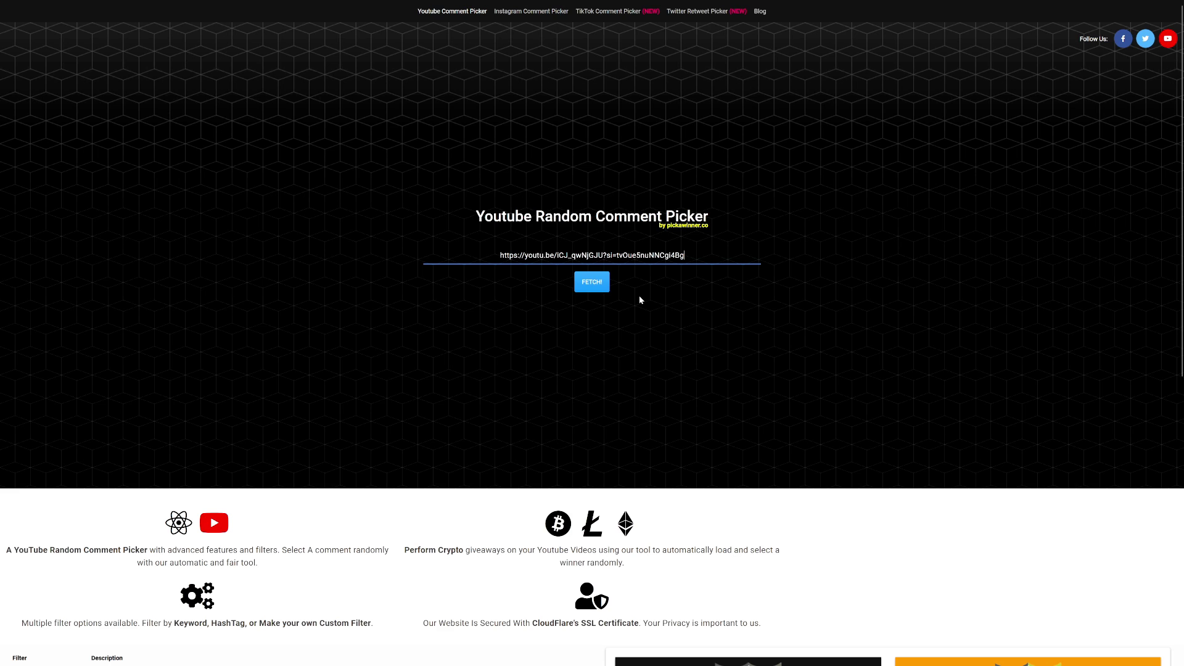
click(594, 286)
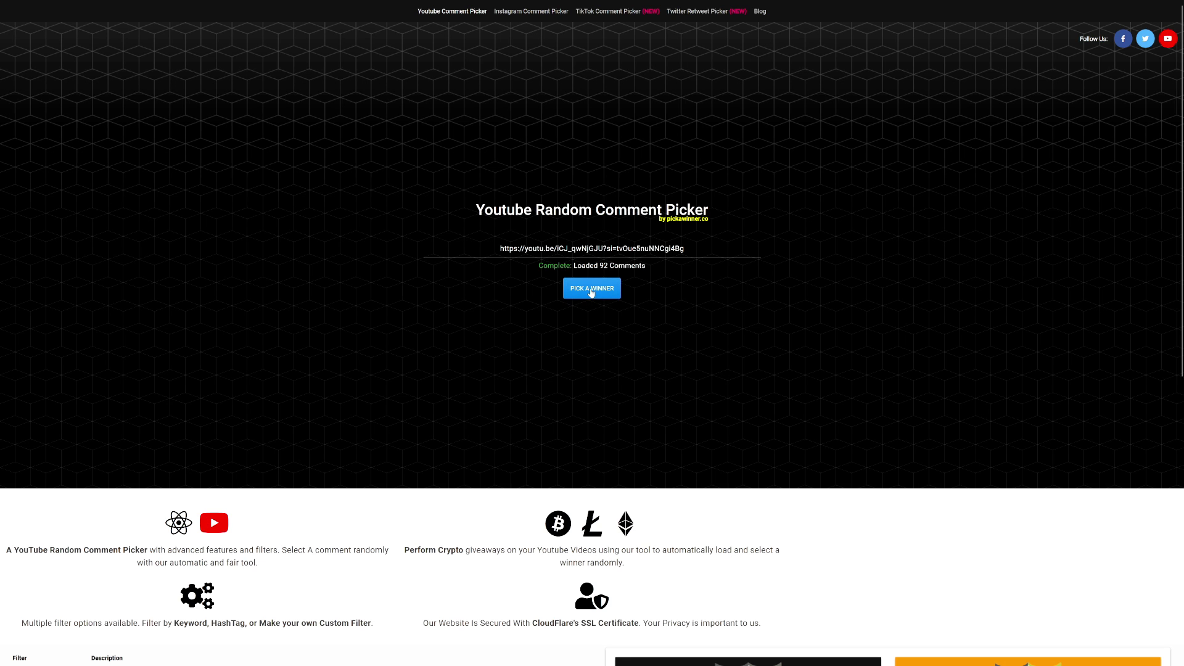
click(591, 292)
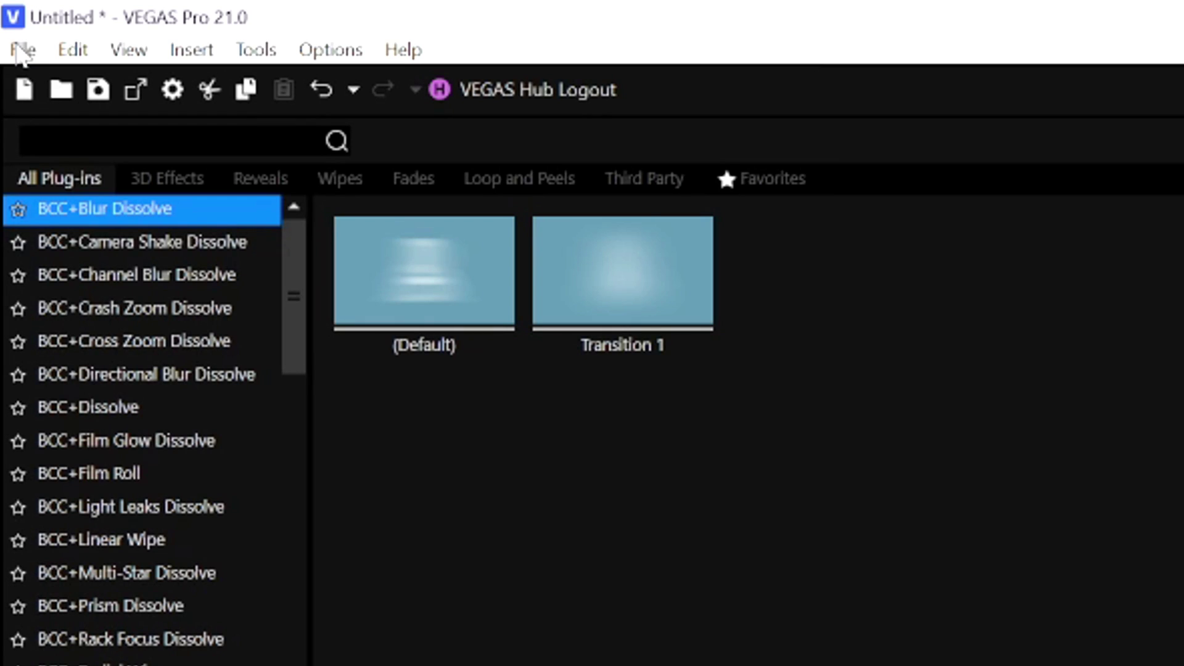
Open File > Render As, choose MAGIX AVC/AAC MP4 and browse its Internet templates.
click(22, 51)
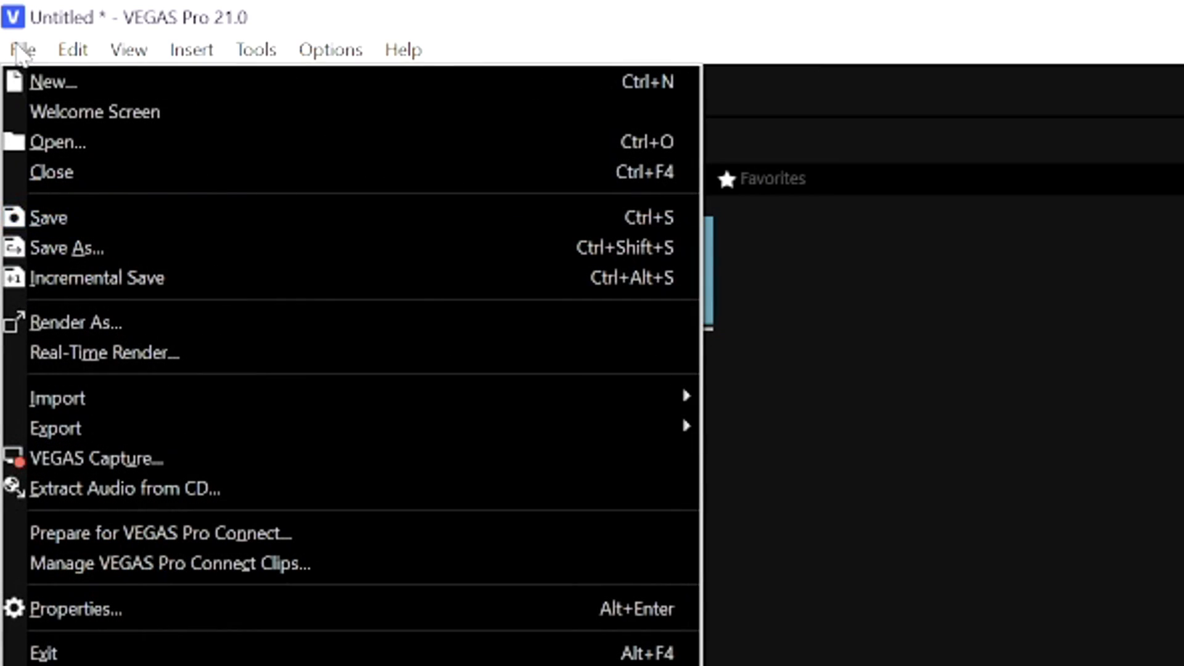
click(228, 332)
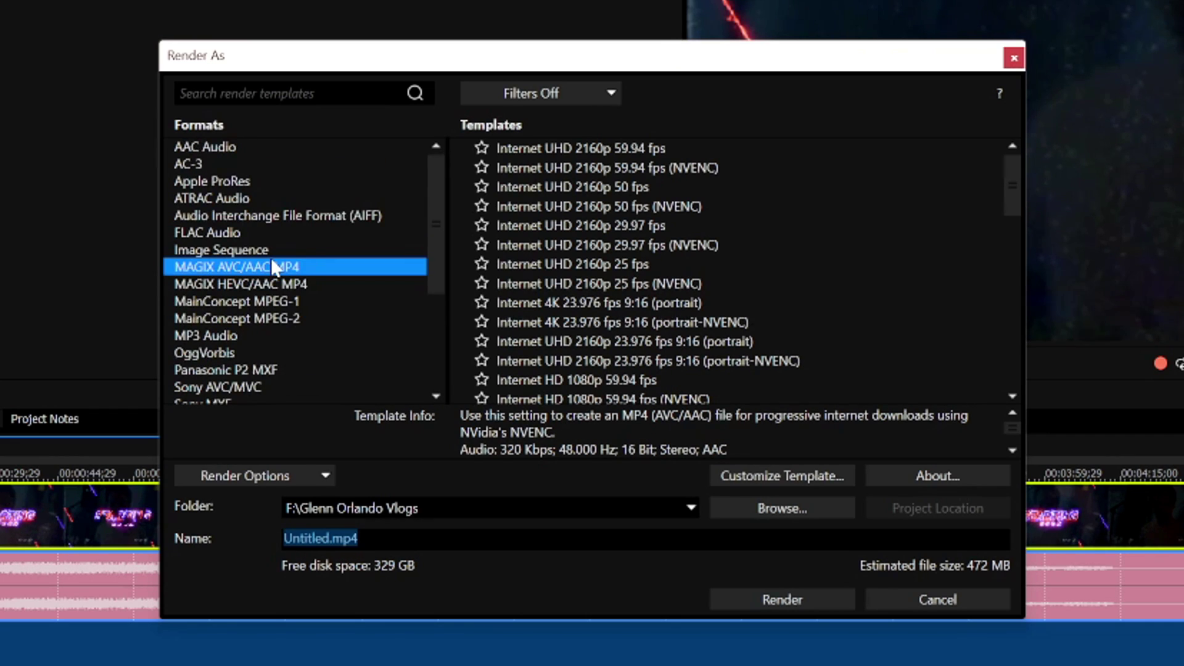
scroll(271, 267, down, 4)
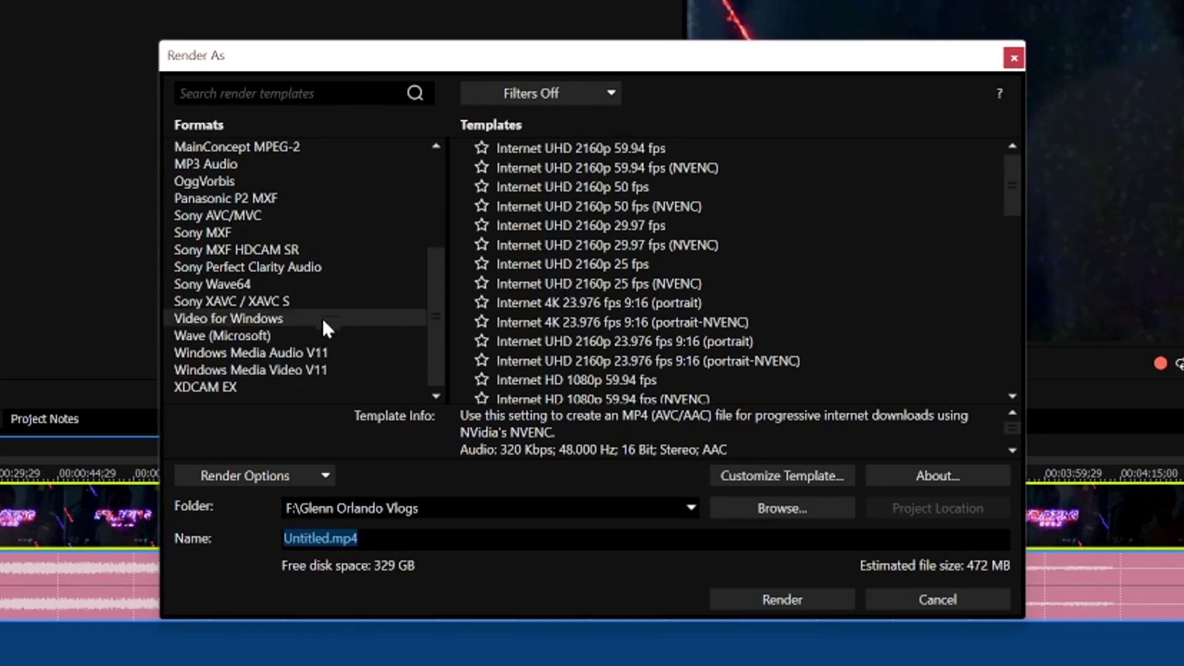
scroll(319, 257, up, 2)
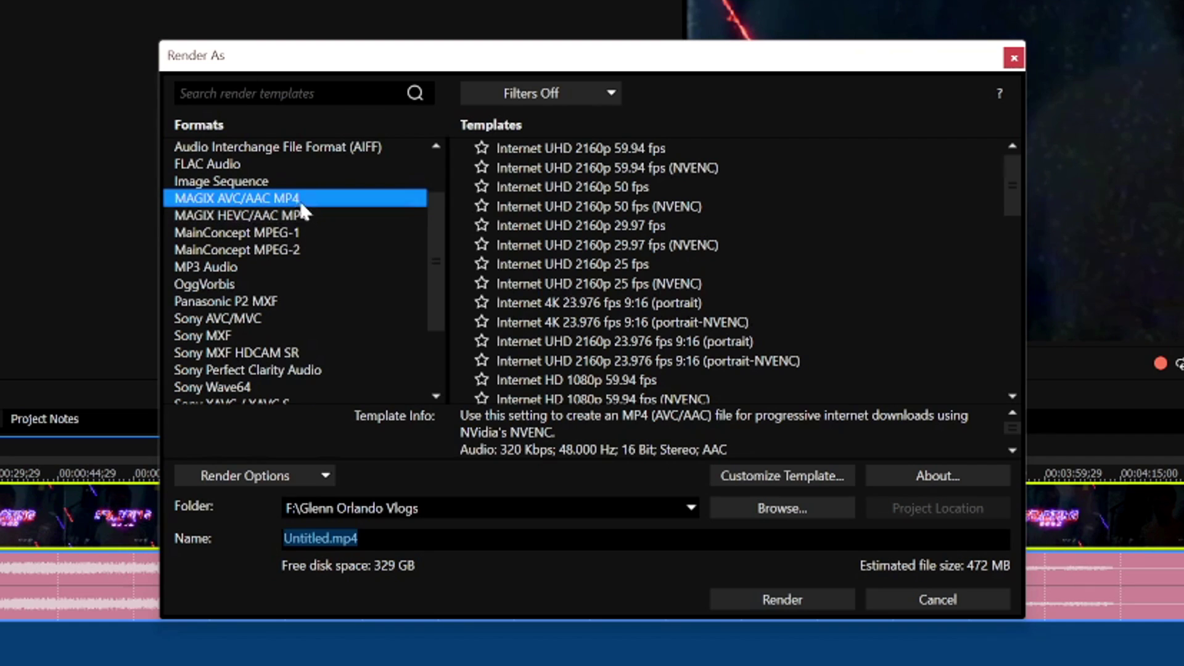
click(300, 202)
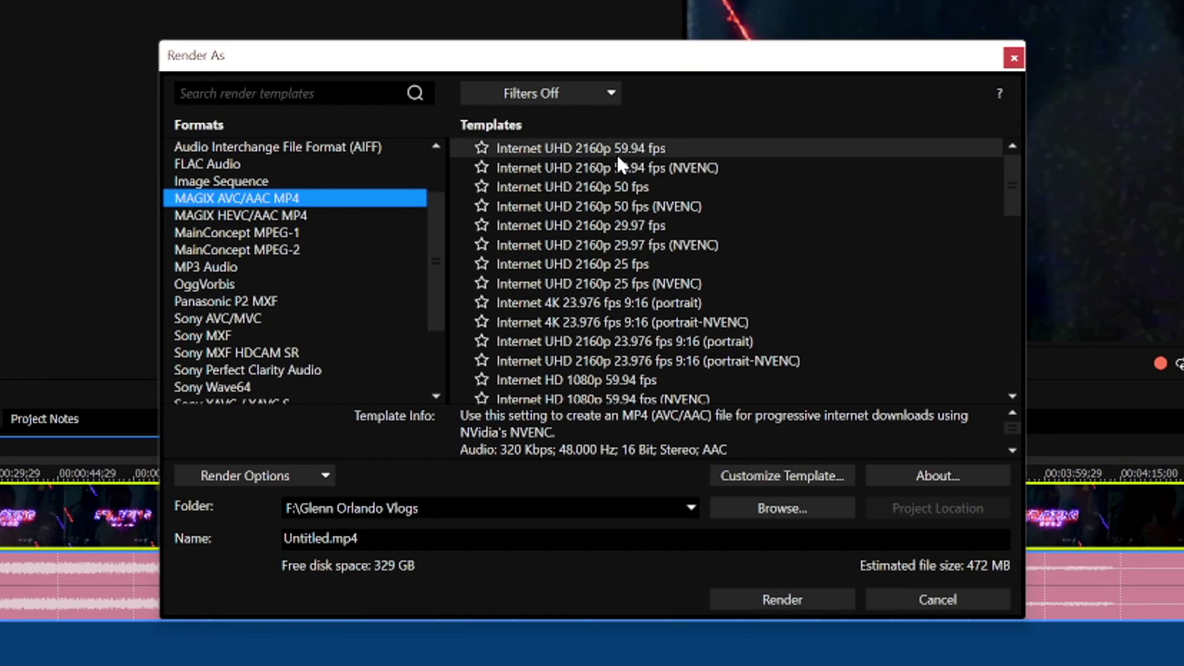
scroll(590, 231, down, 2)
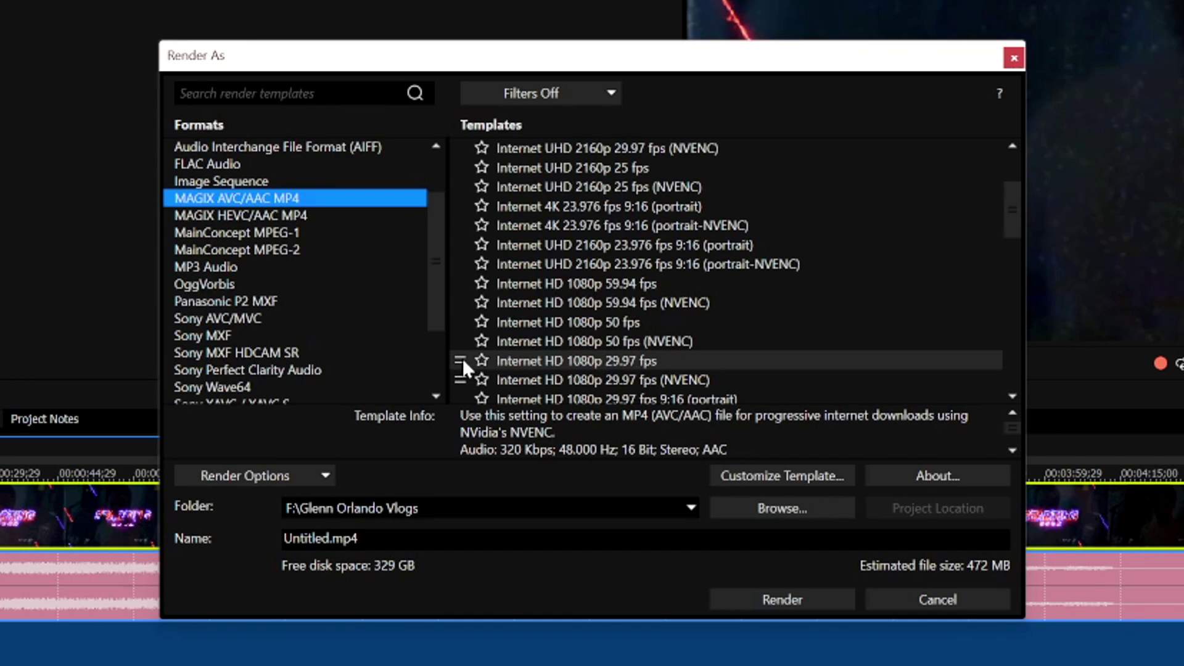
Customize the Internet HD 1080p 29.97 fps template with Best video rendering quality.
click(566, 366)
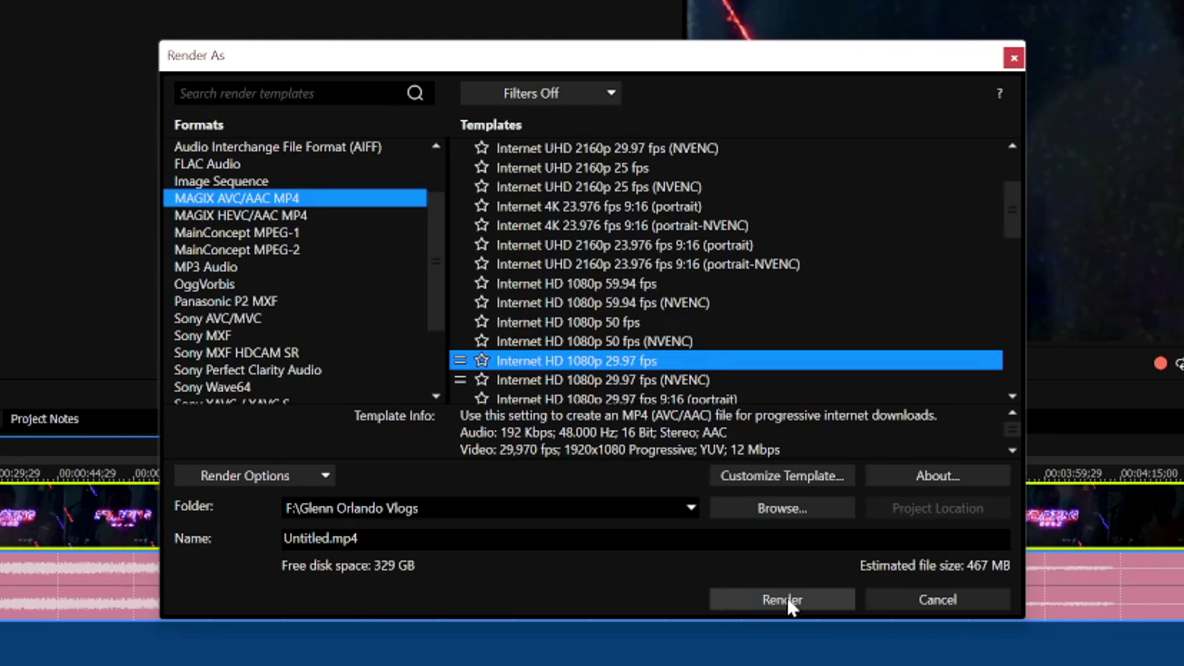
click(764, 476)
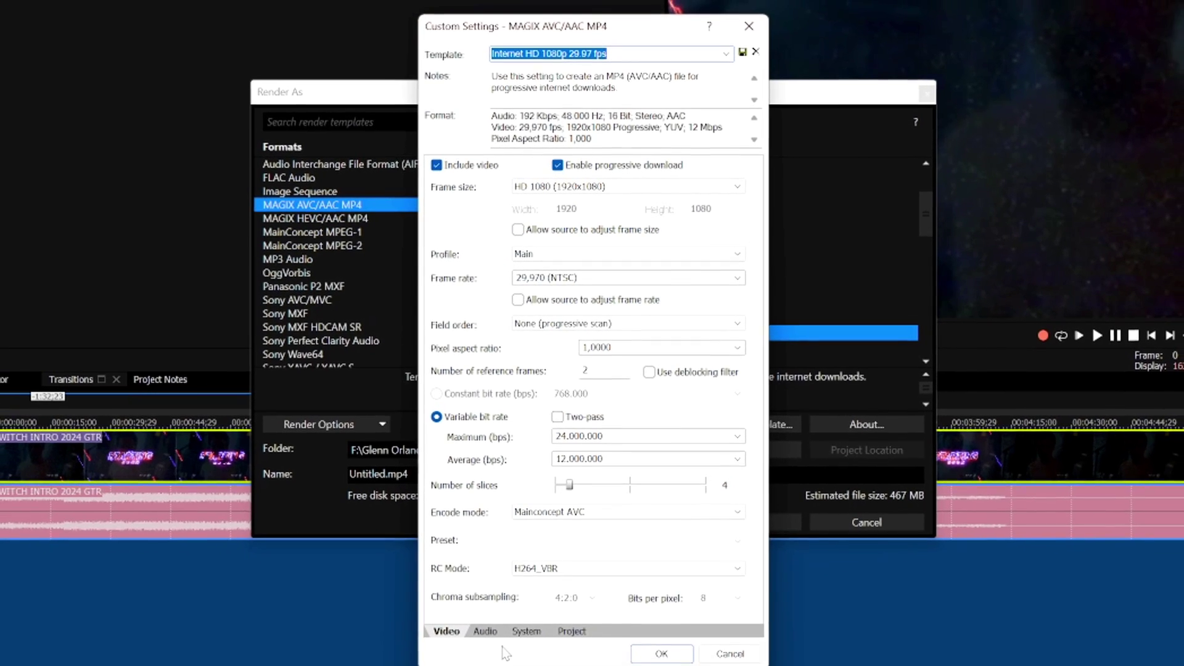
click(575, 606)
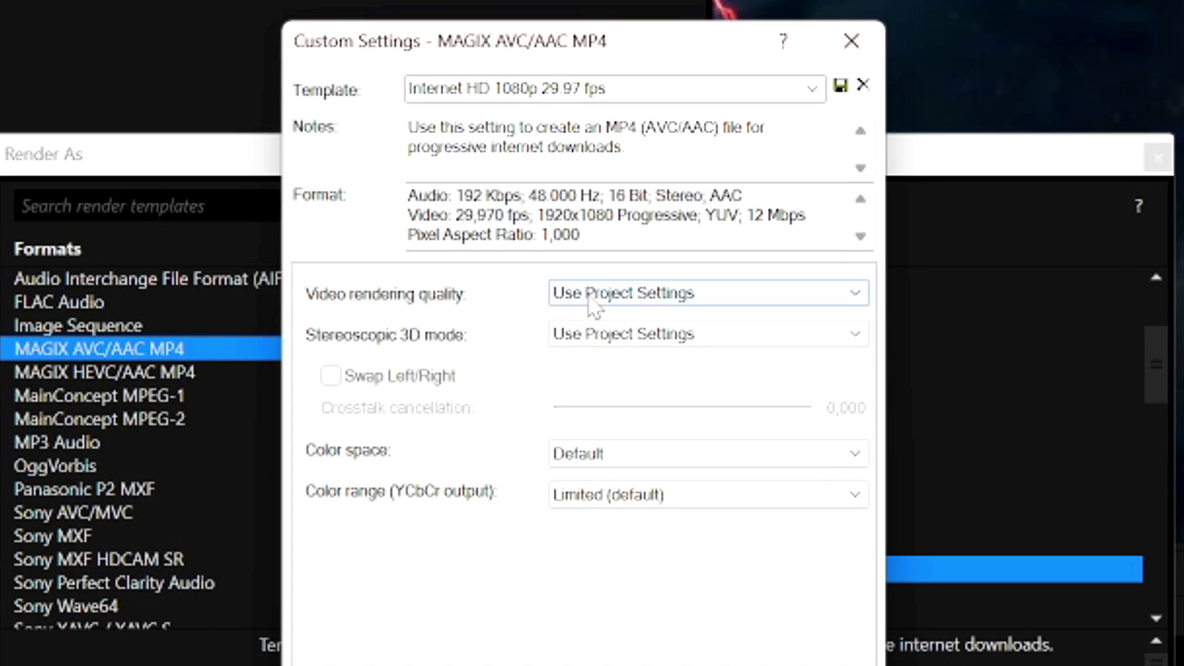
click(596, 206)
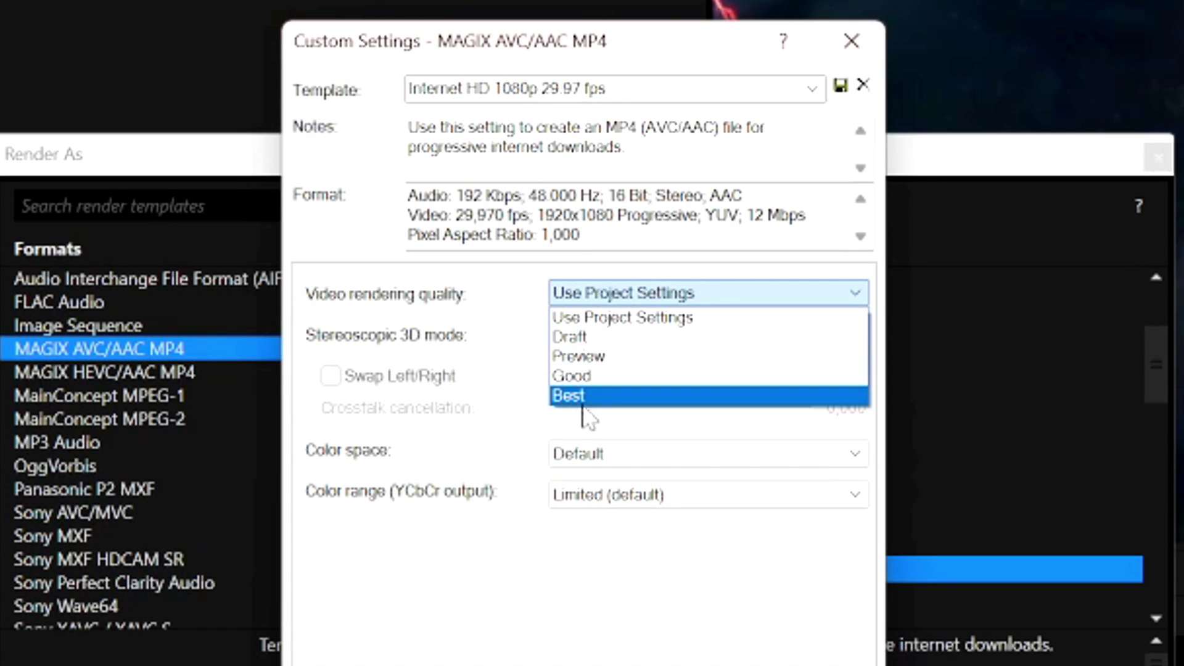
click(595, 270)
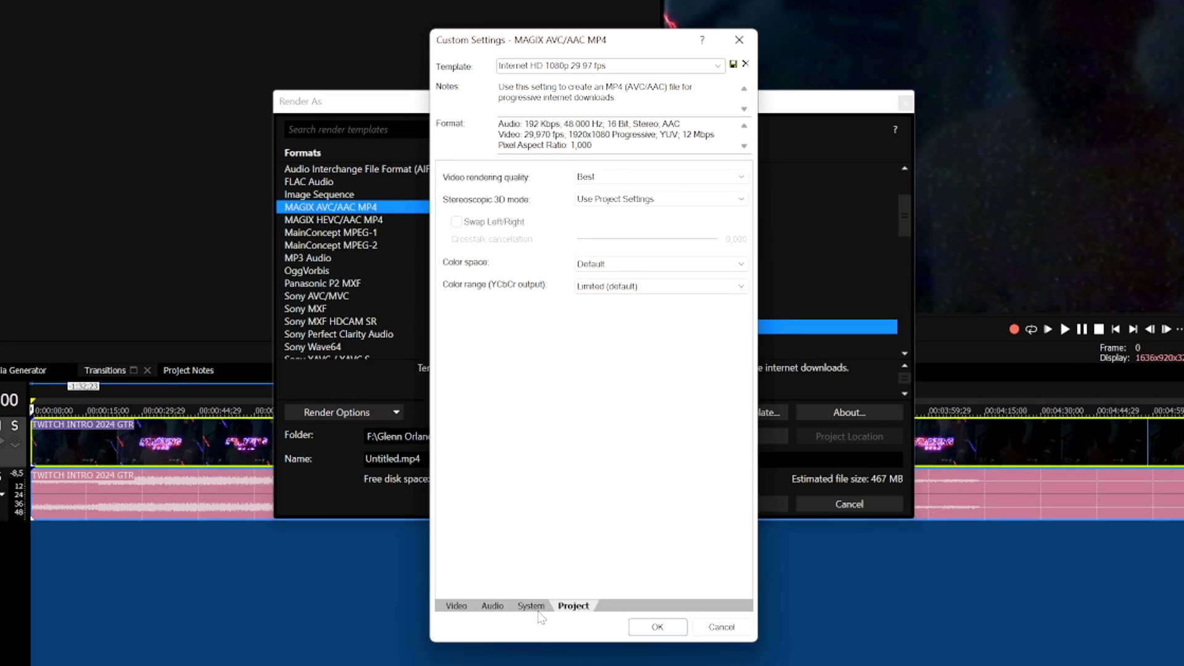
Set the audio bit rate to 320,000 and keep the 48,000 Hz sample rate.
click(493, 604)
click(616, 213)
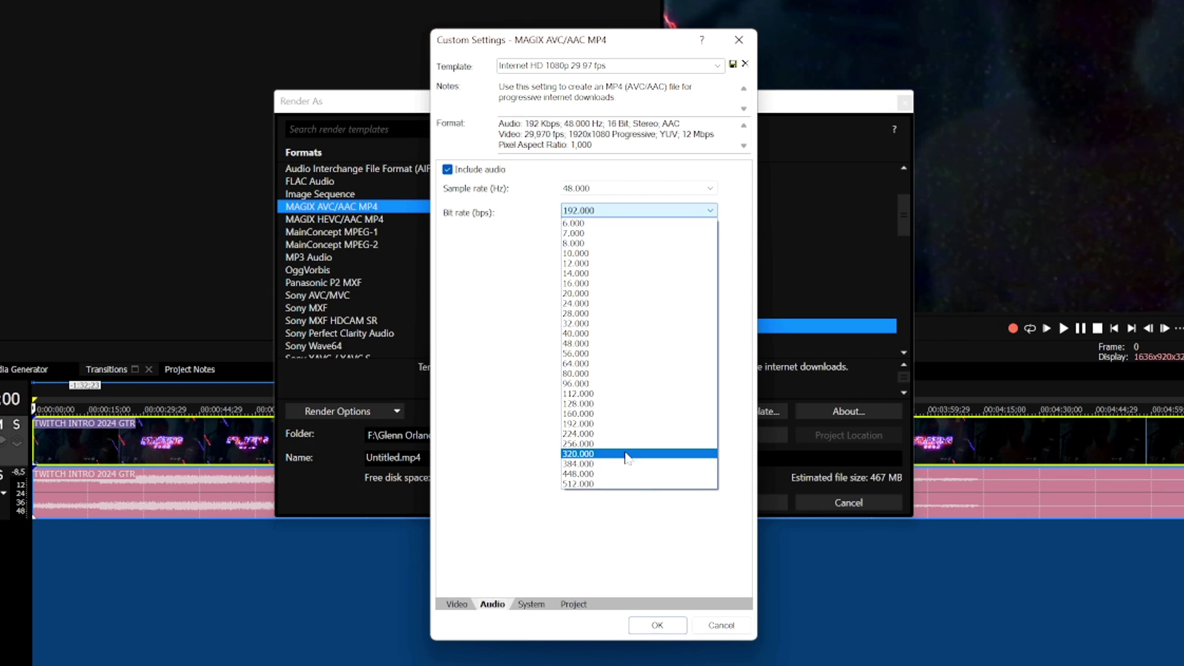
click(627, 455)
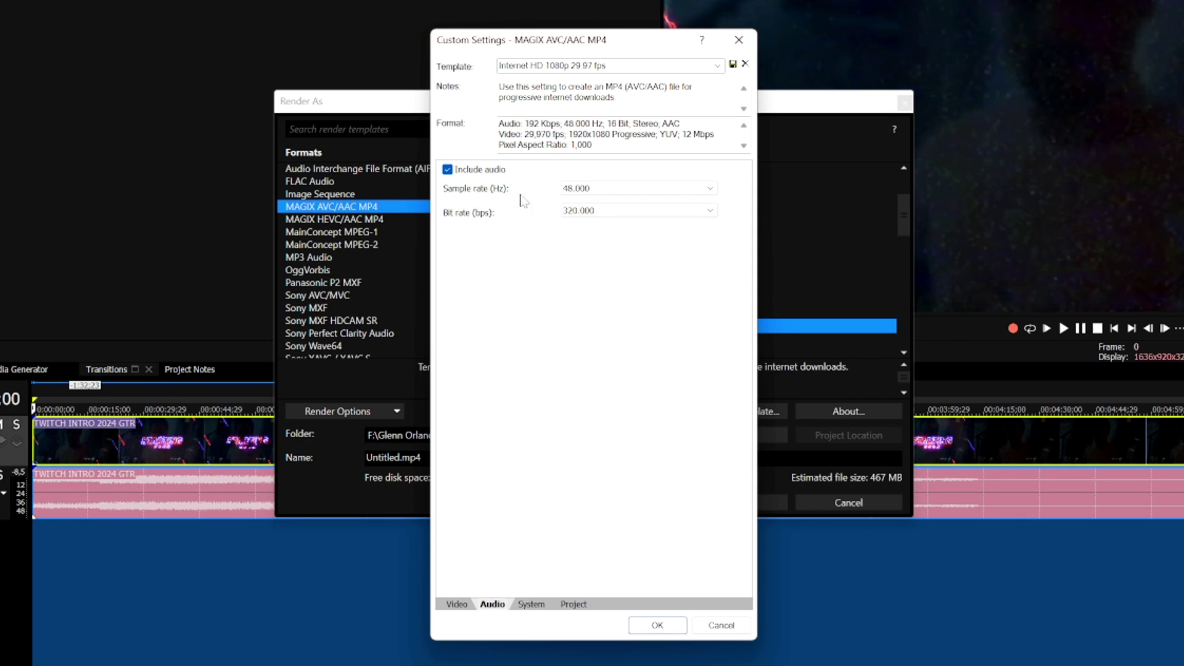
click(608, 190)
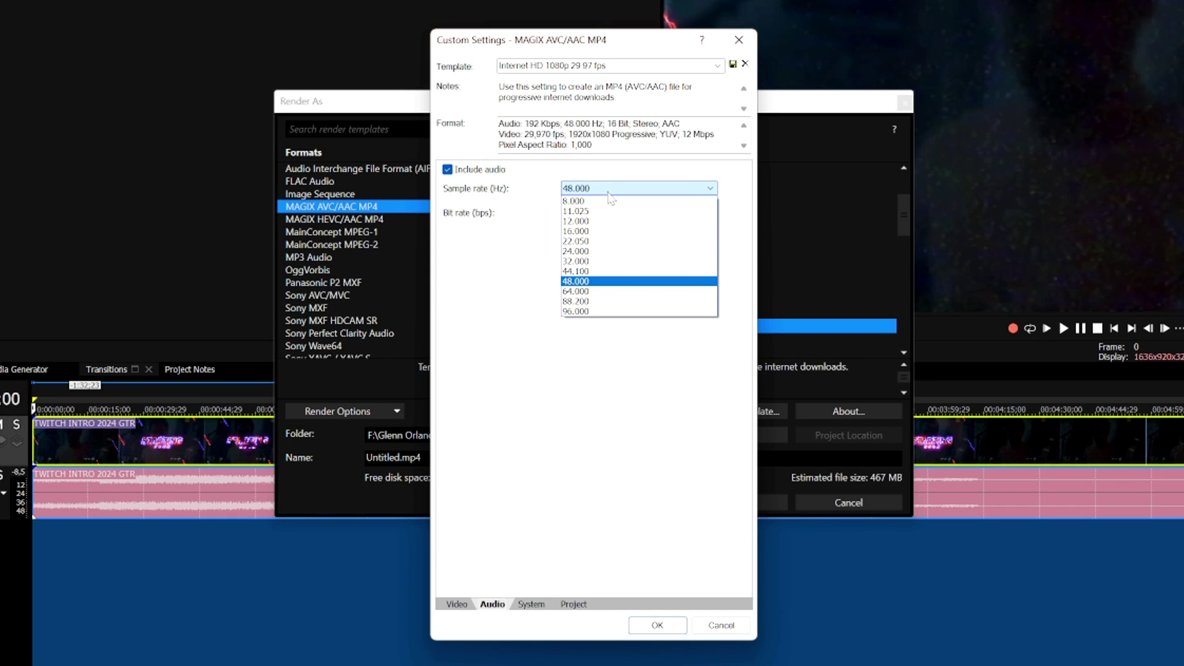
click(609, 192)
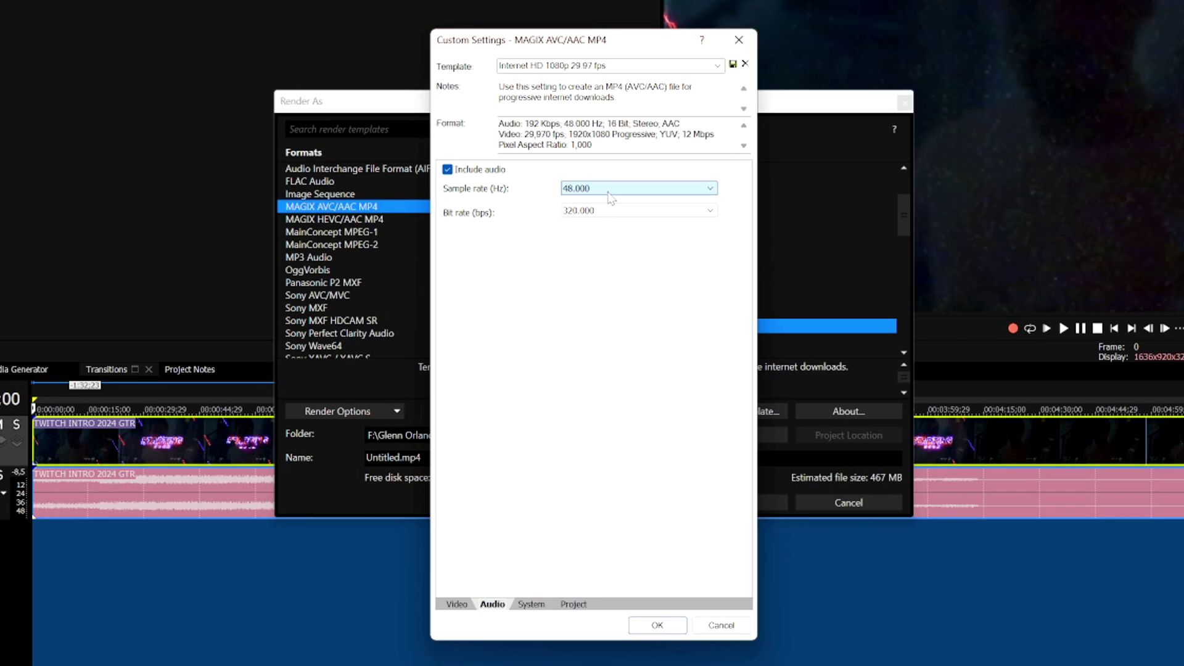
click(463, 604)
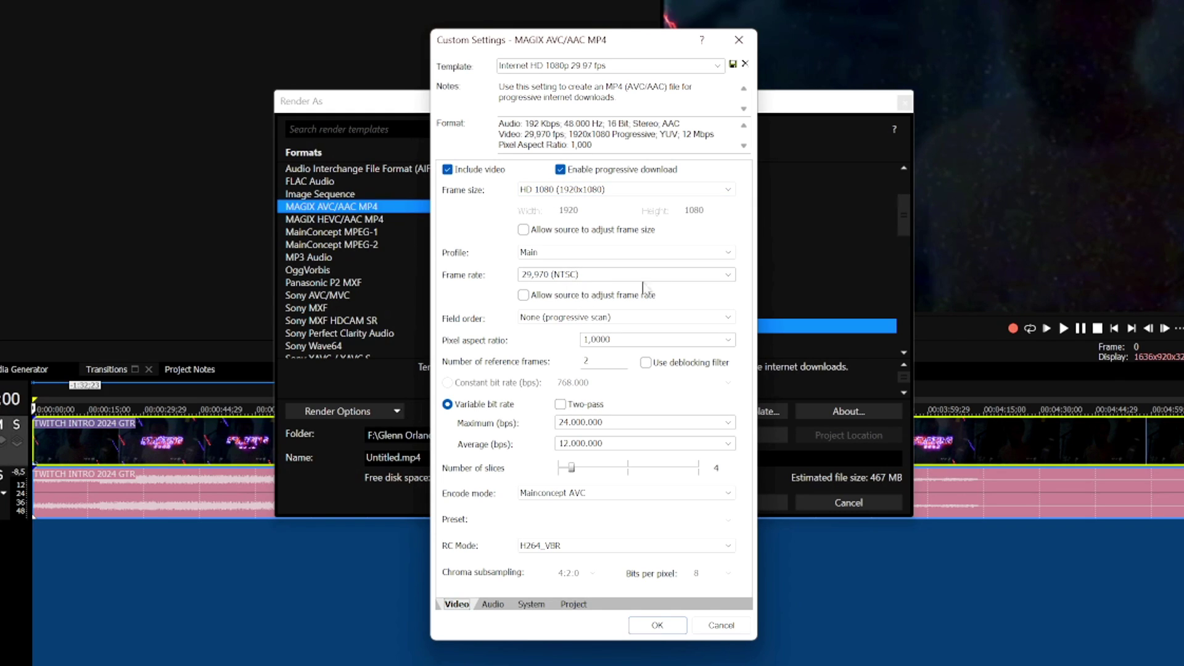
Set the frame rate to 59.940 and rename the template 'YT 60FPS'.
click(729, 276)
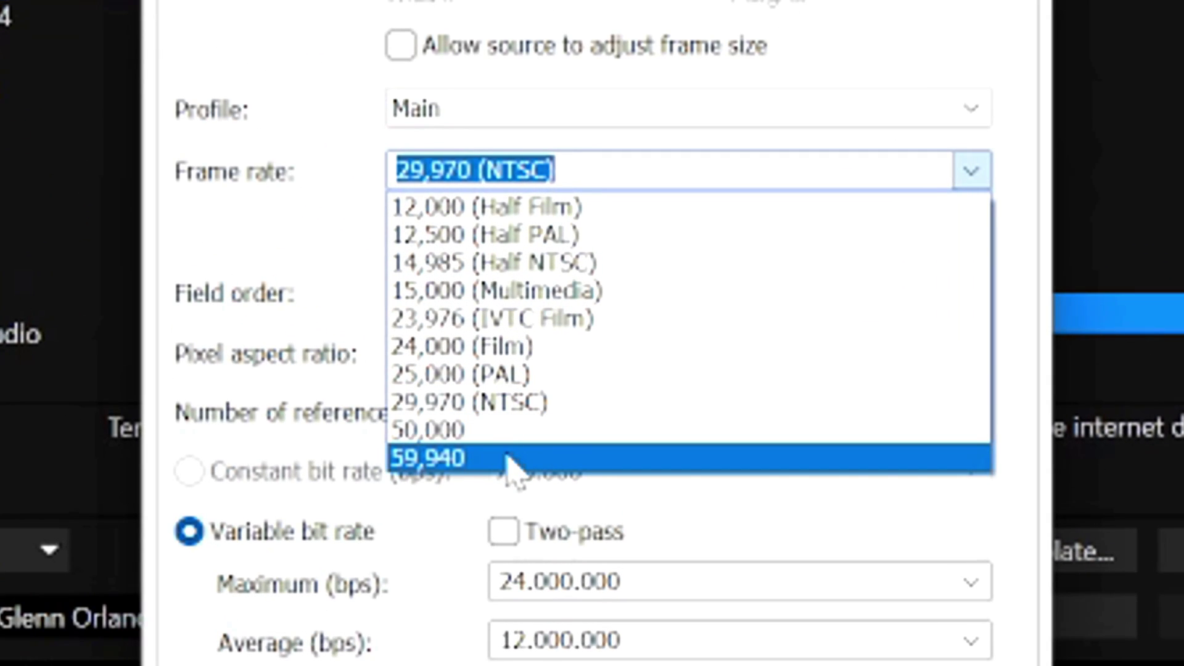
click(507, 460)
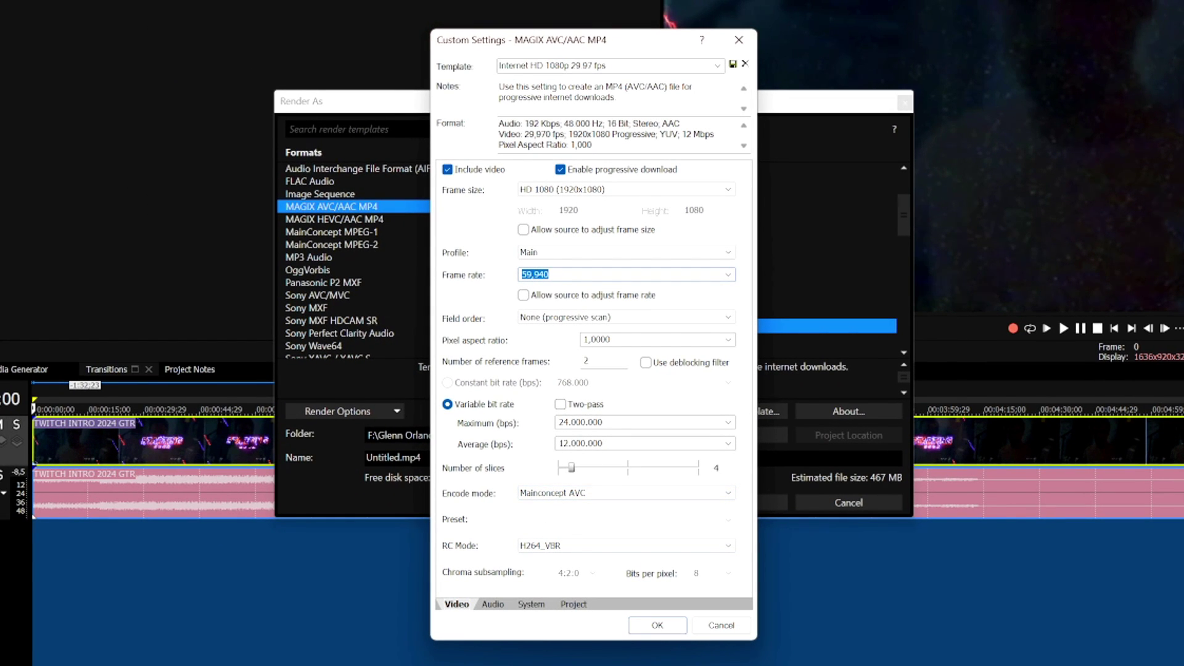
click(552, 65)
text(YT 60)
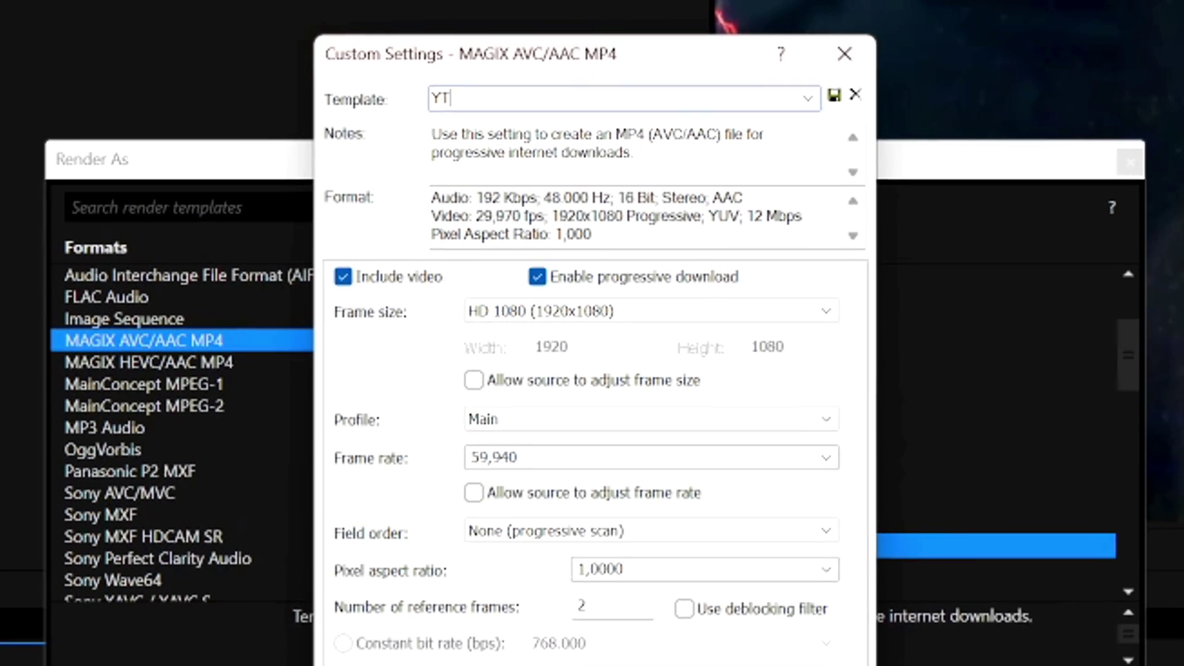
text(FPS)
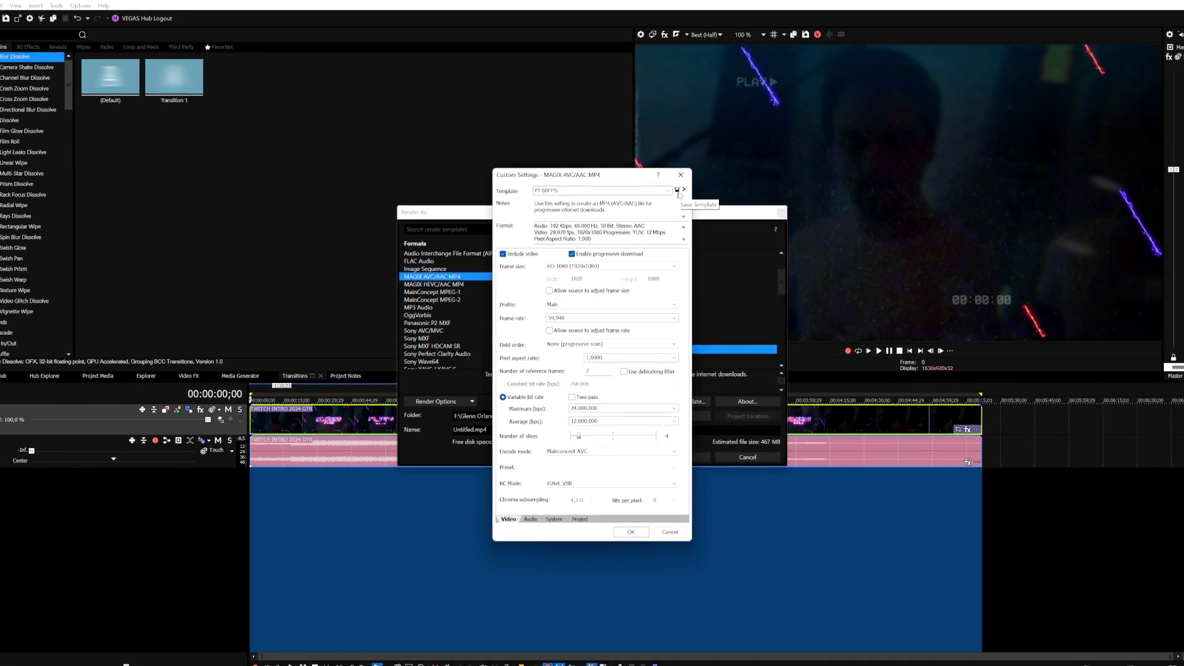
Close Custom Settings, then inspect the Square and Shorts templates in the Templates list.
key(Return)
scroll(625, 317, down, 12)
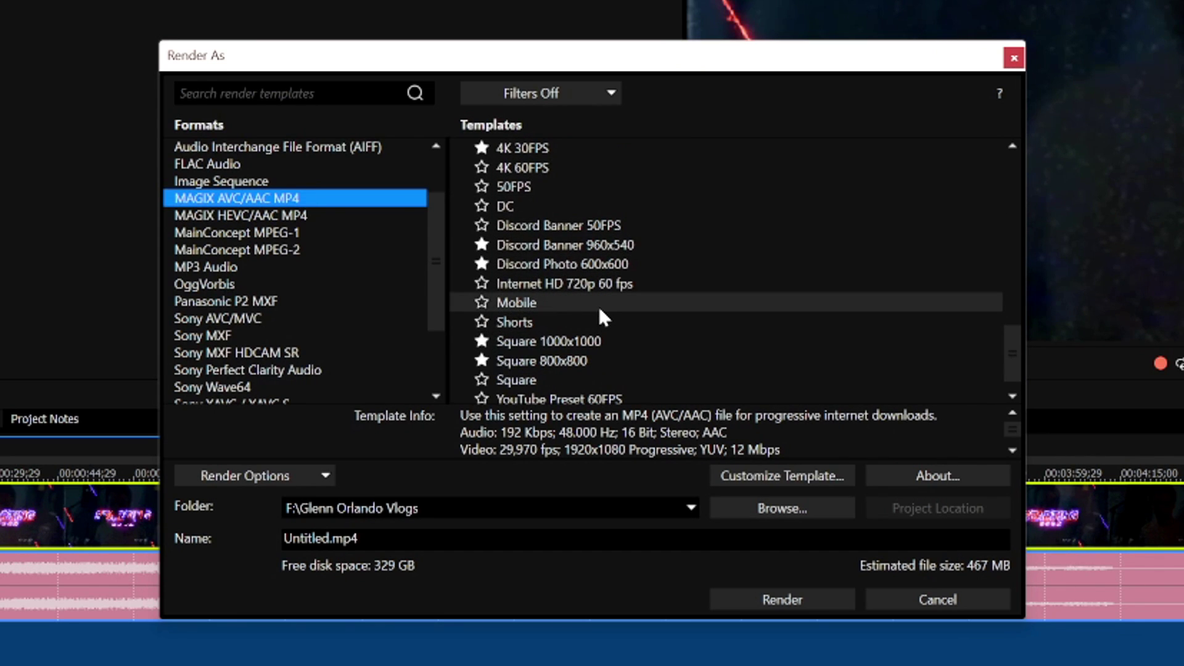
scroll(599, 311, down, 1)
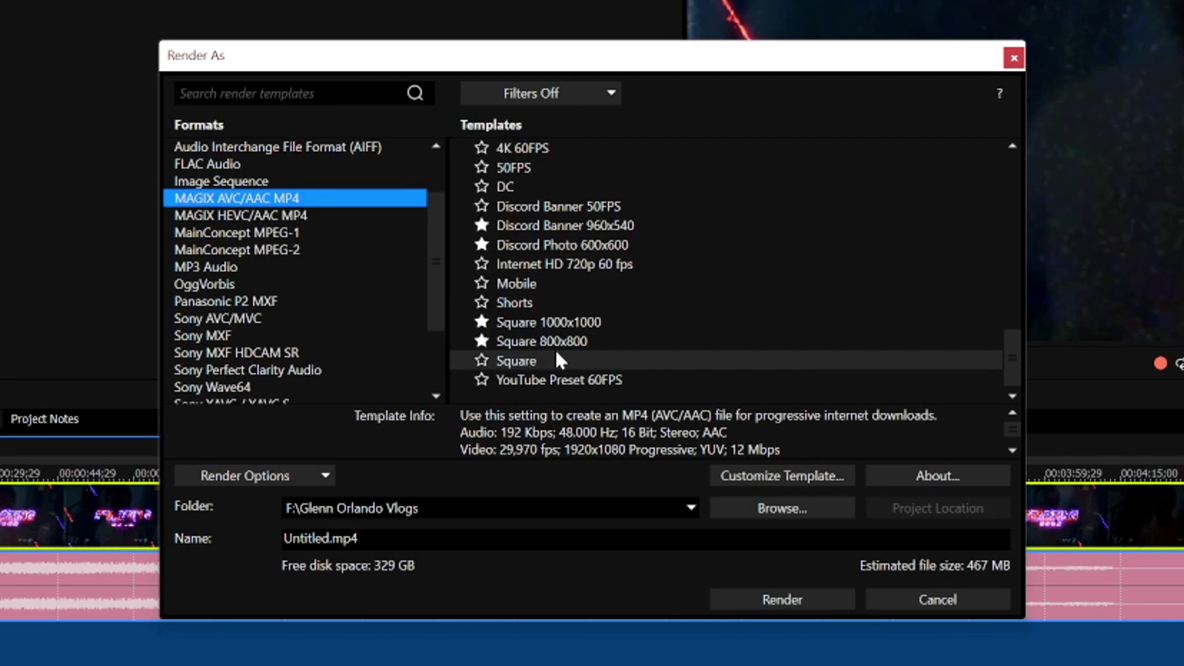
click(537, 361)
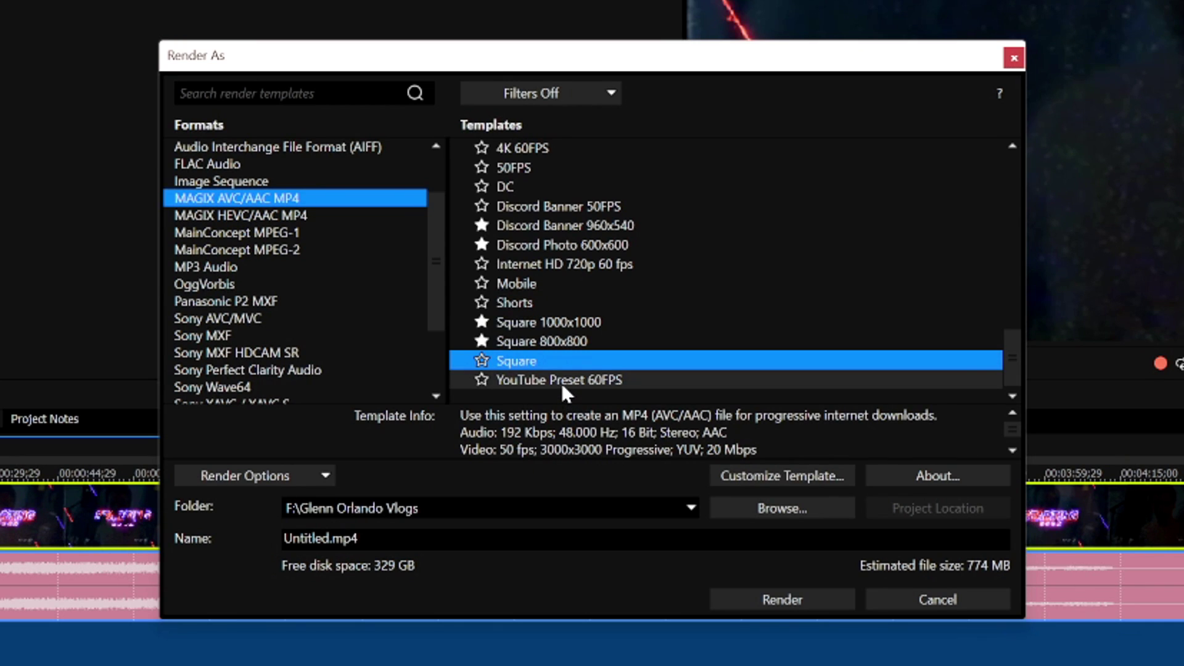
click(572, 300)
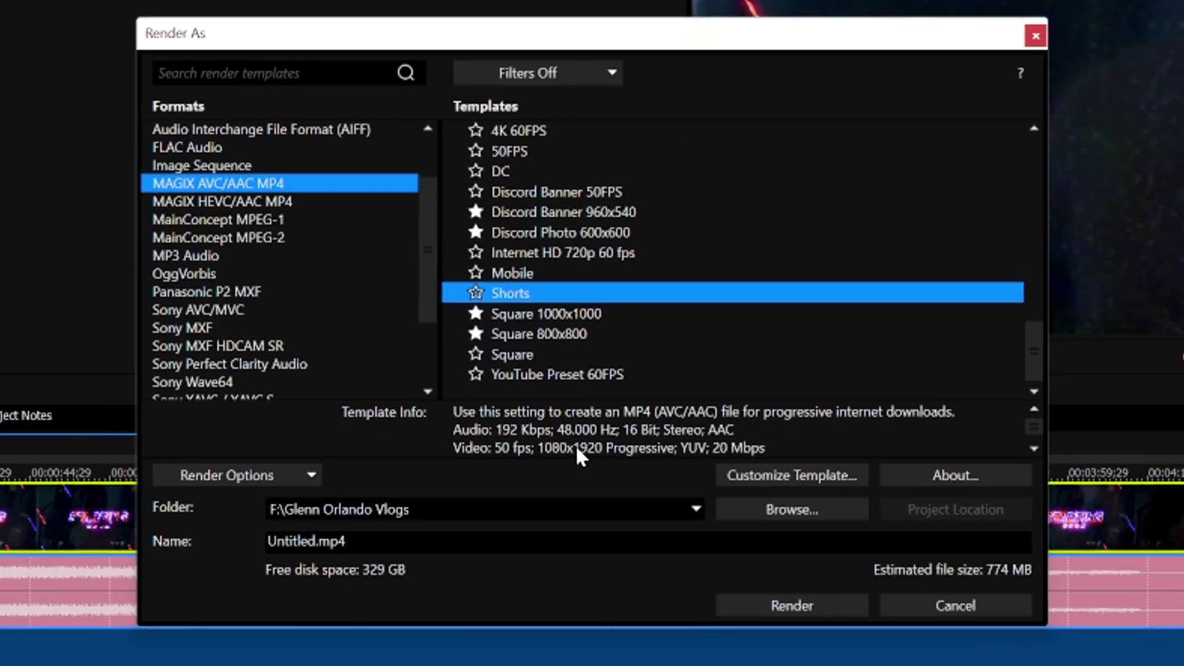
scroll(547, 273, up, 2)
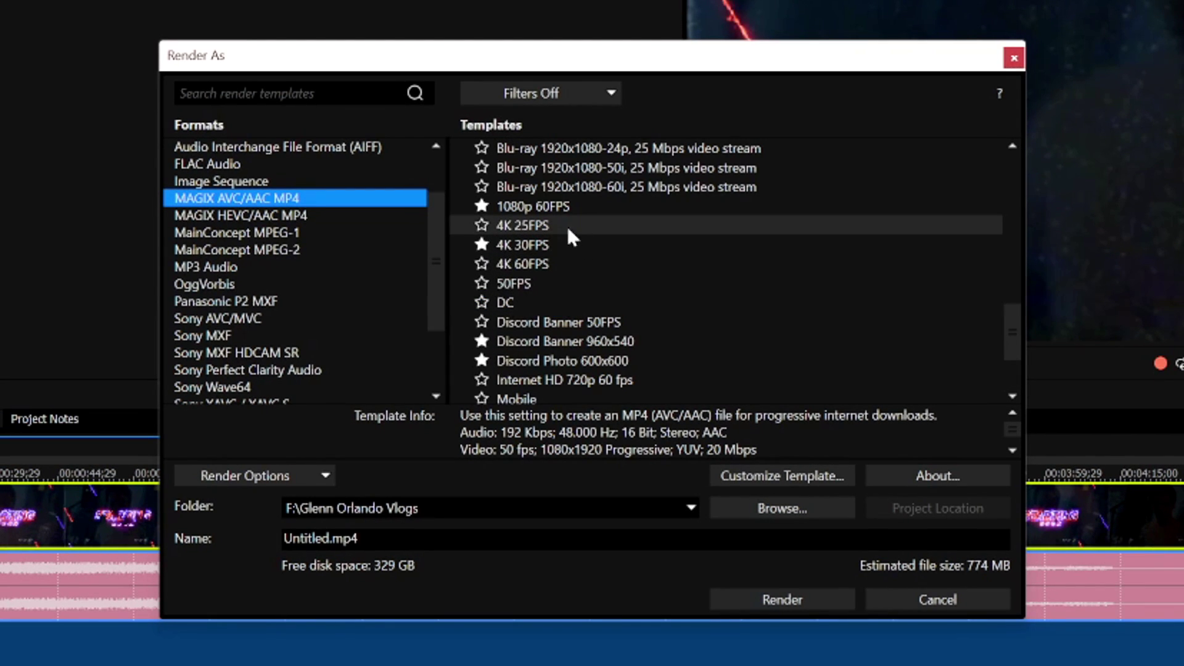
scroll(543, 246, up, 6)
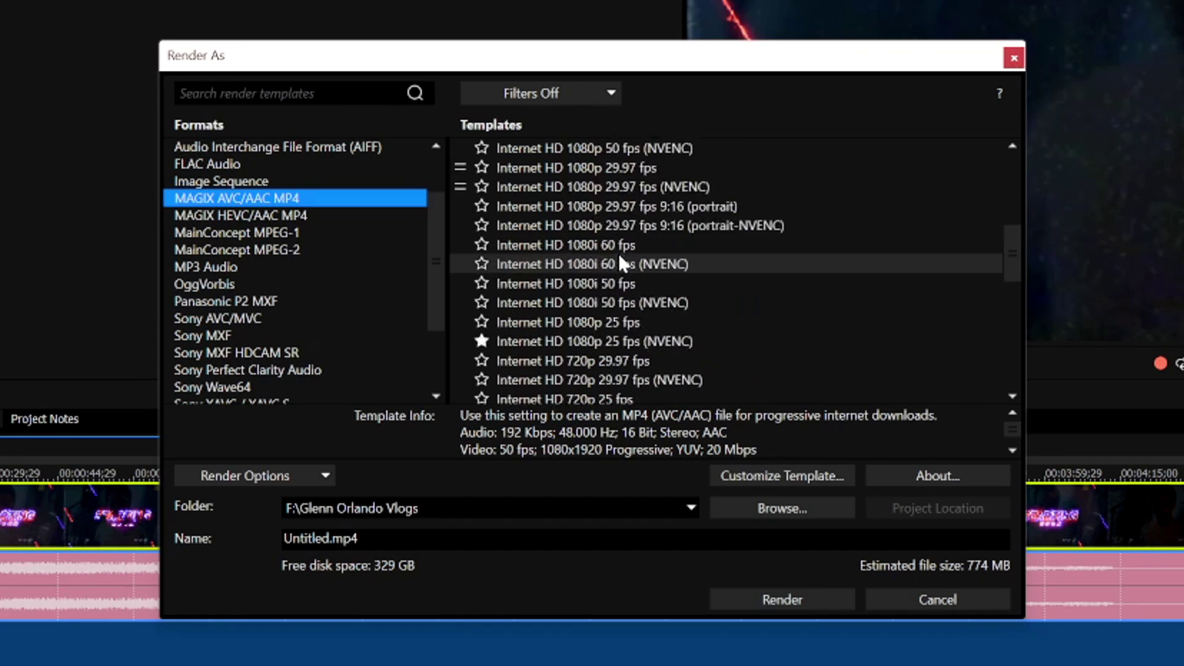
scroll(619, 258, up, 5)
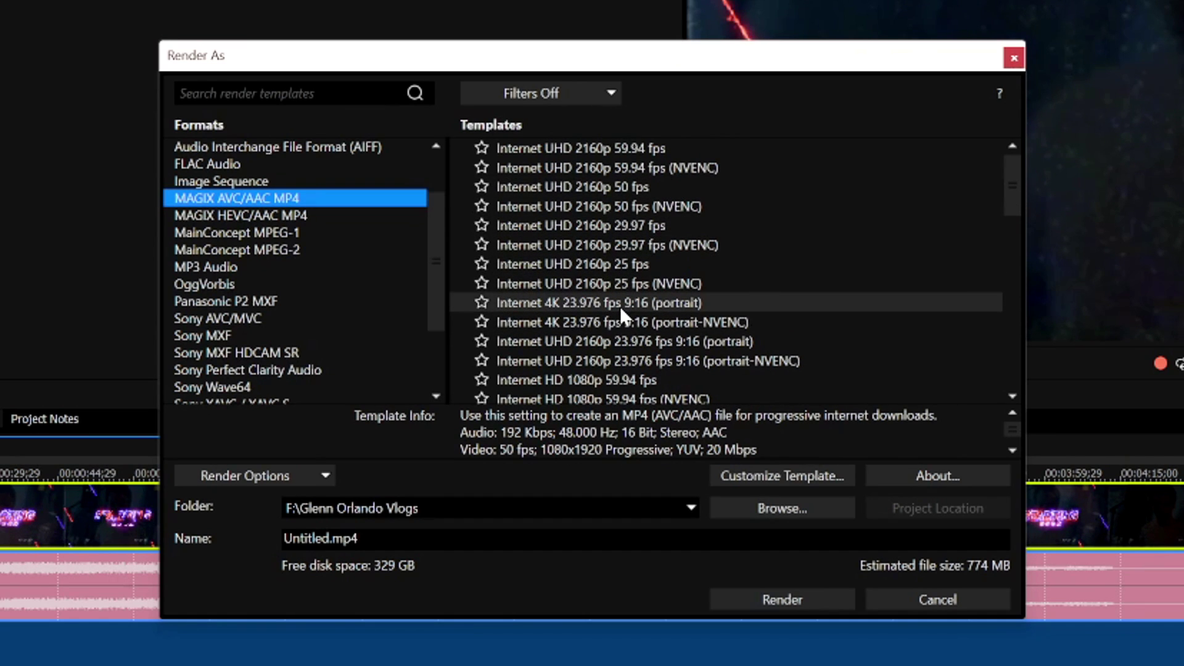
scroll(620, 306, down, 2)
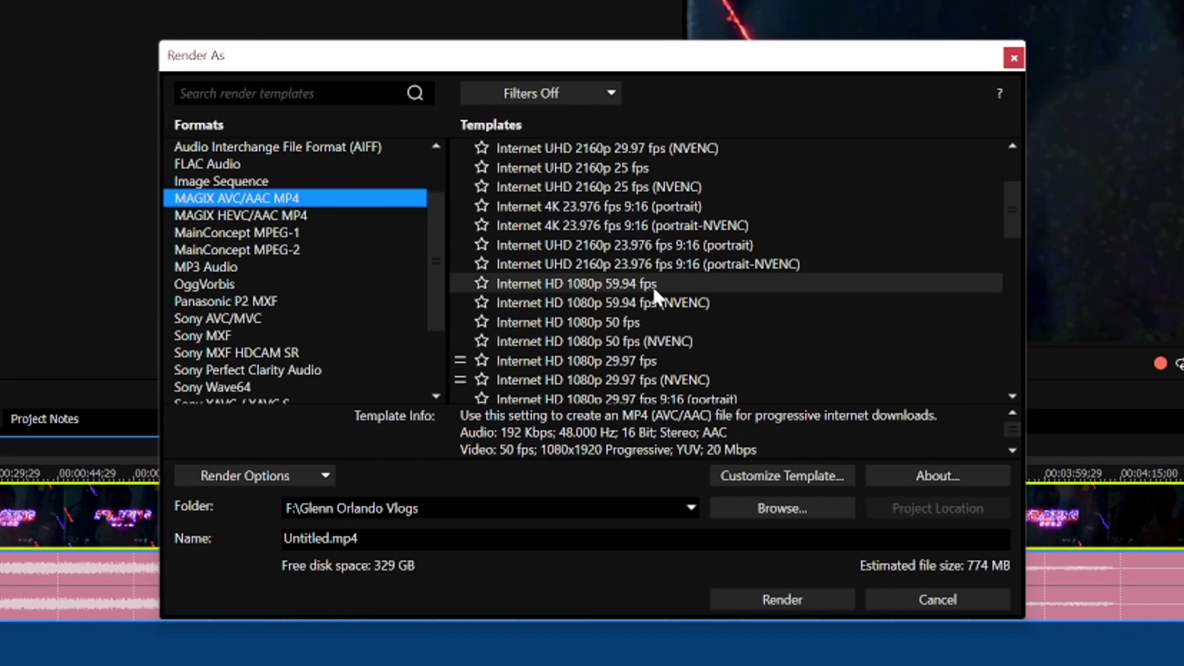
Give the Internet HD 1080p 59.94 fps template a custom 1920x1080 frame size and 30 fps.
click(596, 284)
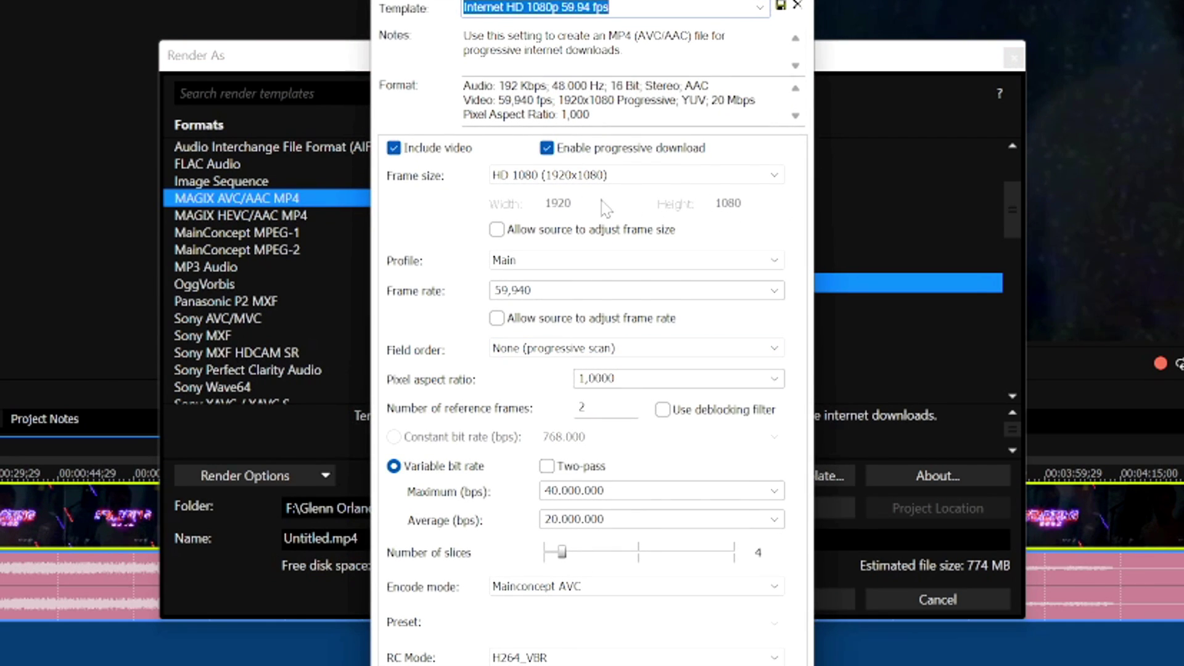
click(541, 179)
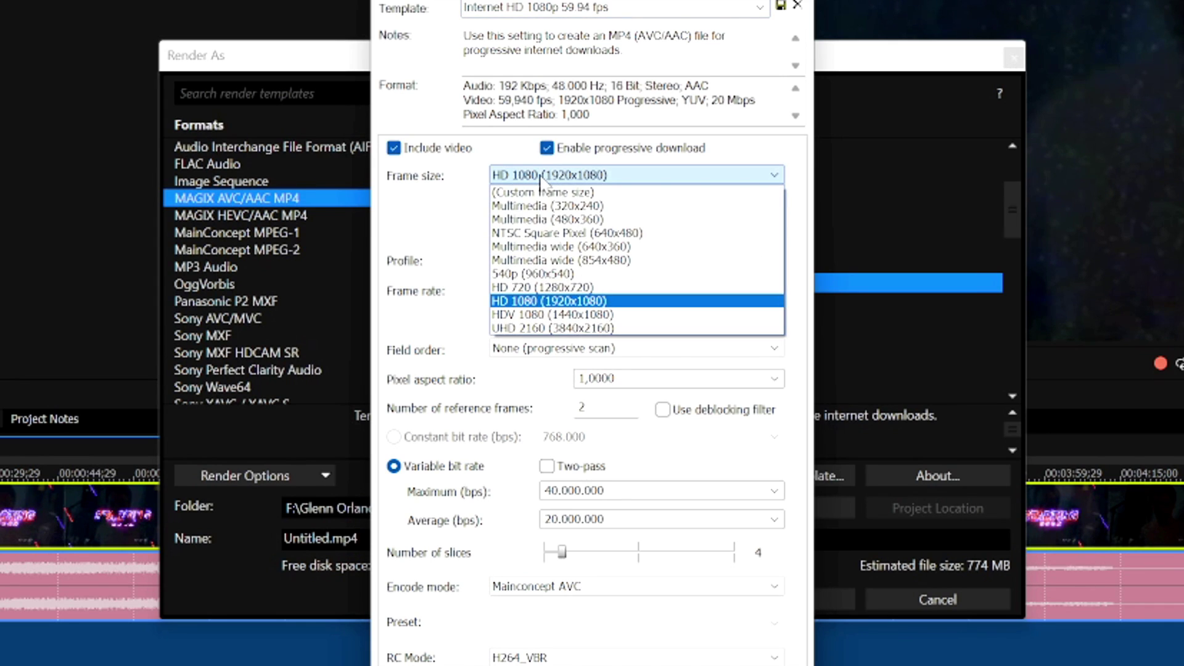
click(585, 193)
double_click(559, 204)
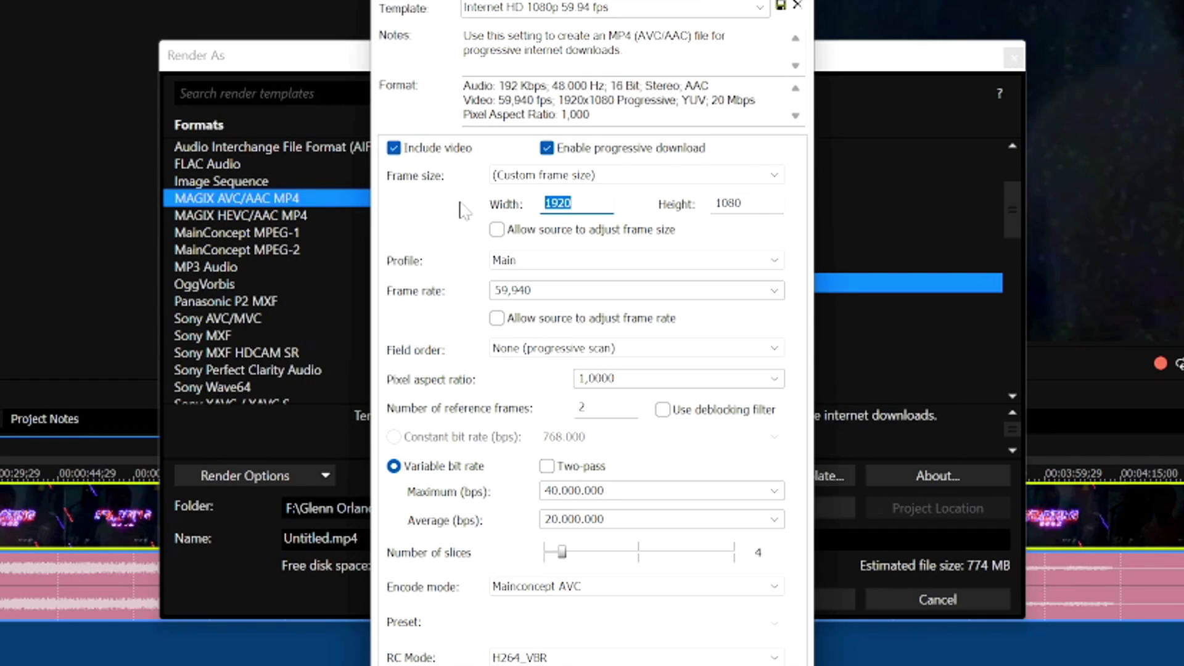
text(1920)
click(512, 290)
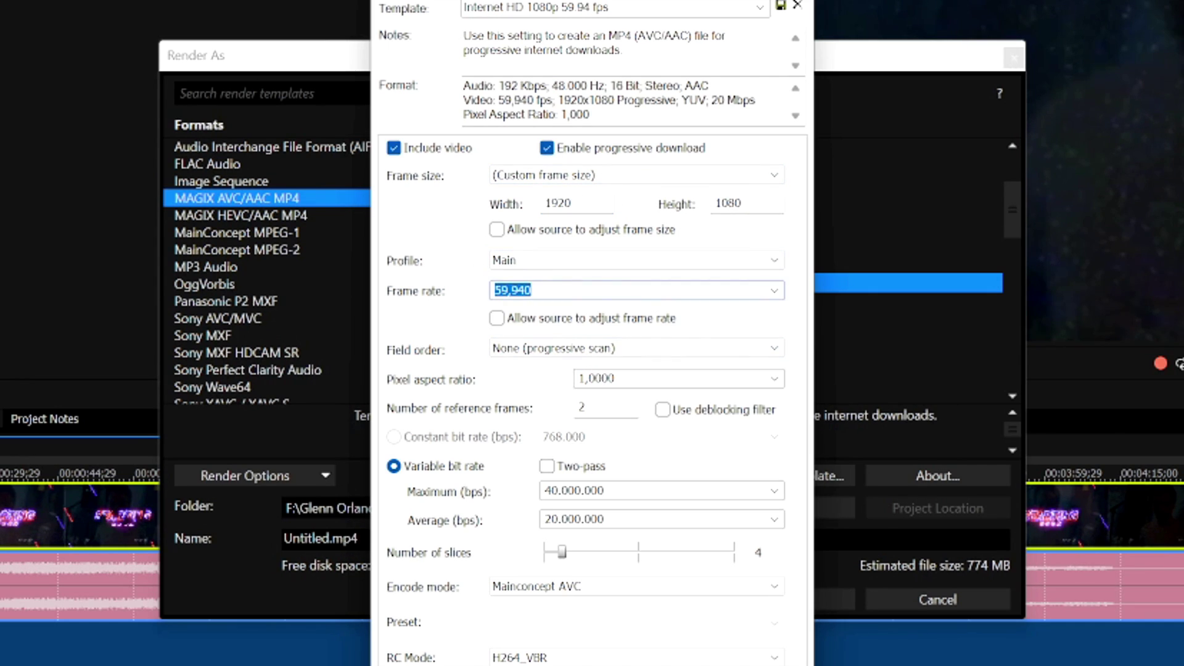
text(30)
Set video rendering quality to Best and name the template '4K 30FPS'.
key(ctrl+shift+Tab)
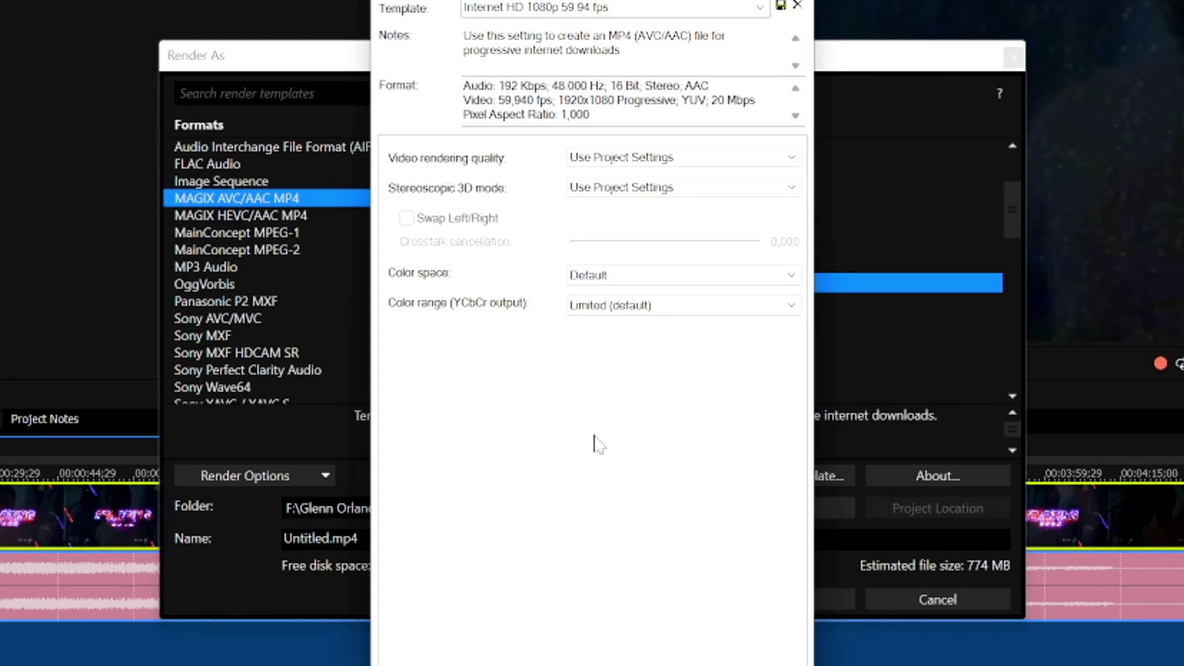
click(620, 160)
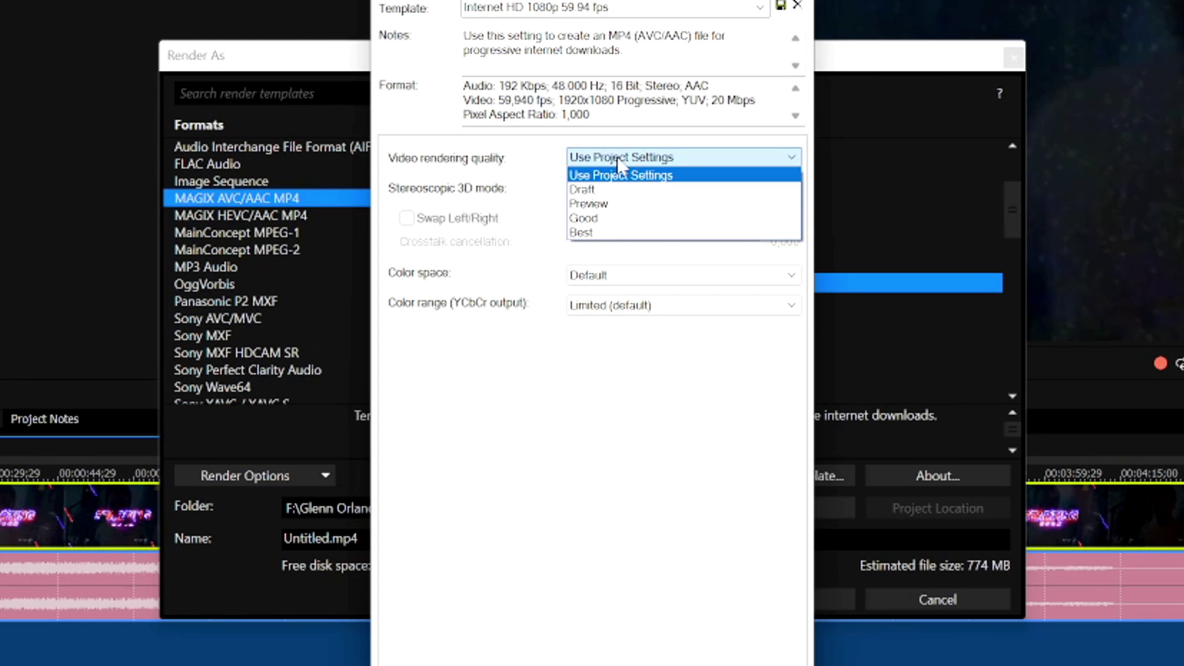
click(608, 233)
text(4K 30FPS)
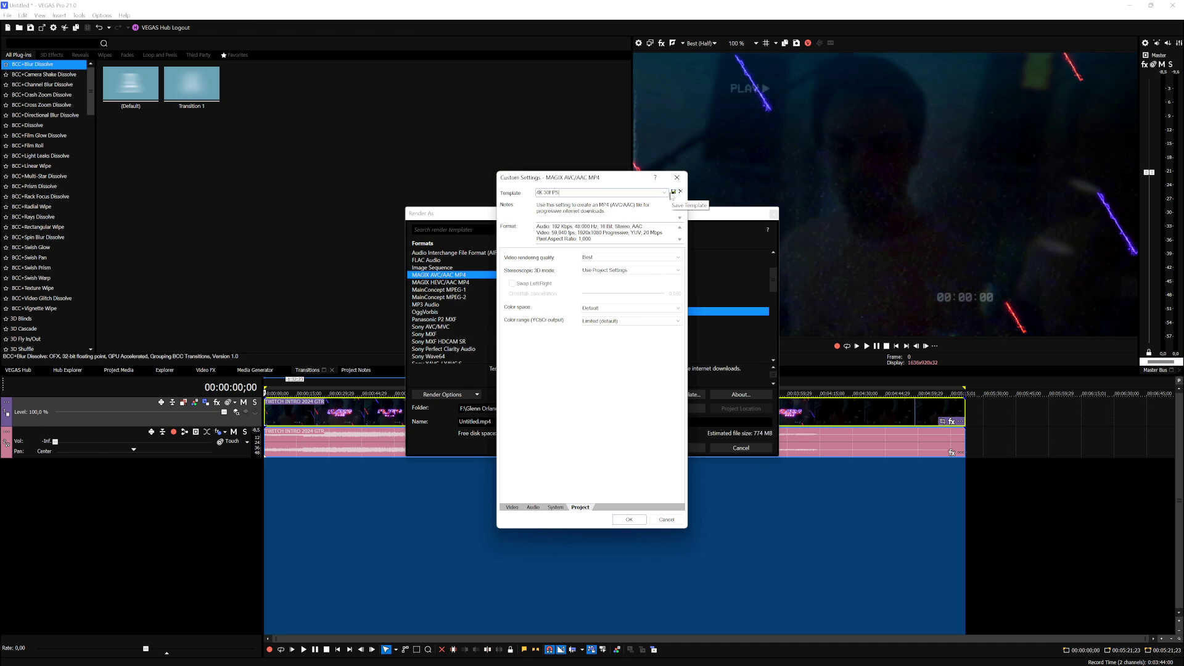
click(666, 519)
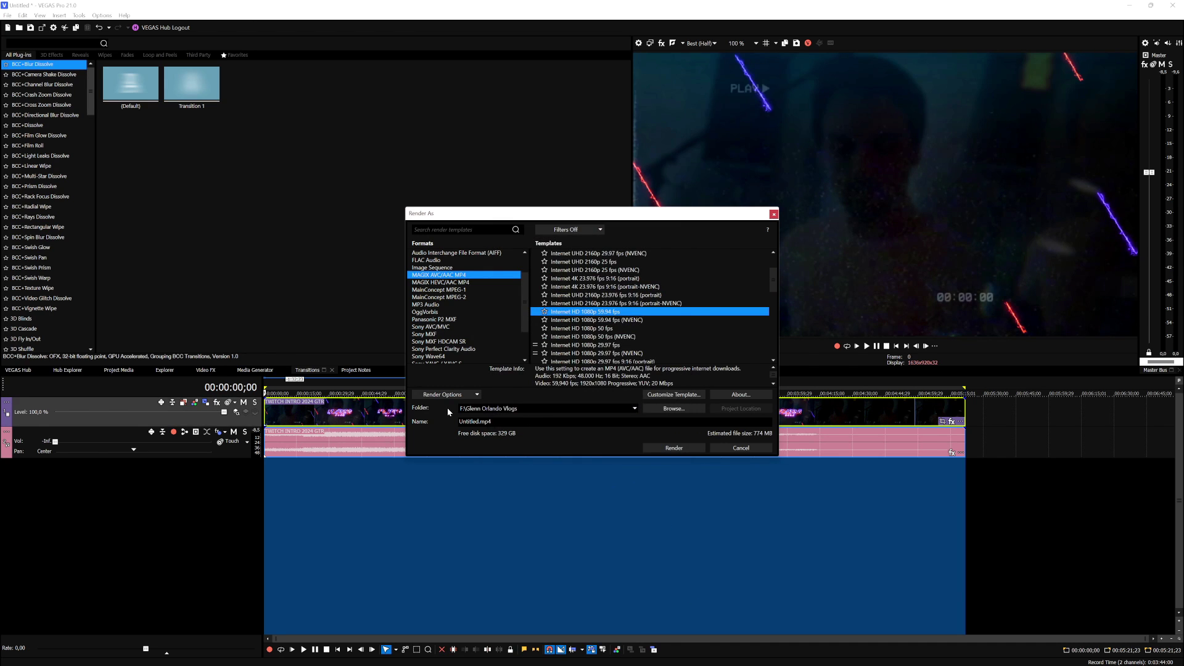